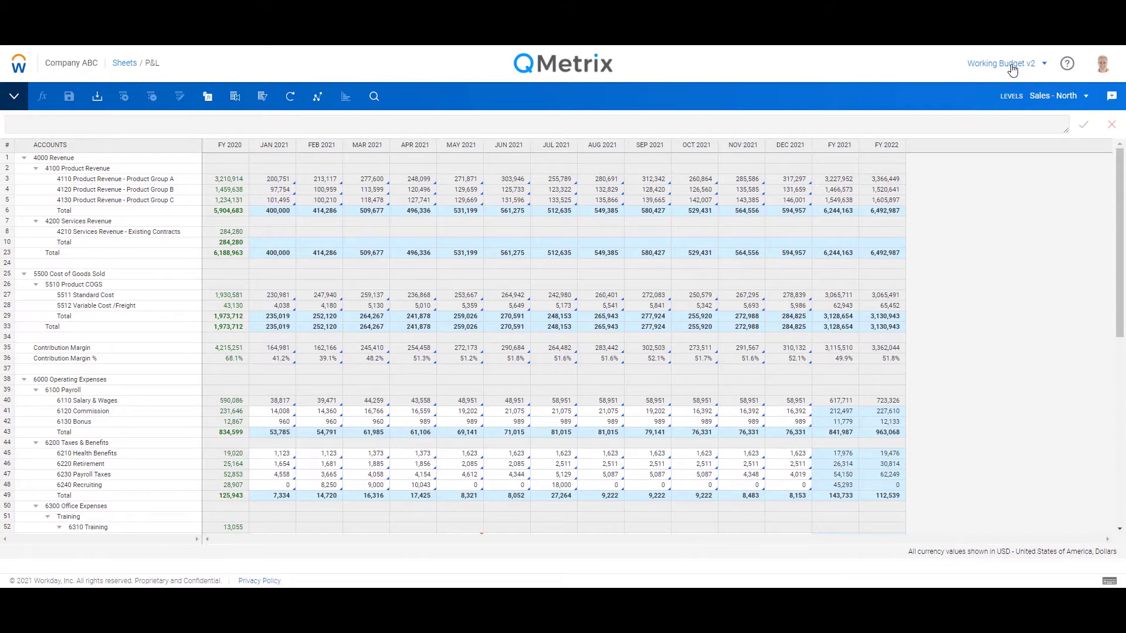
# - Review the planning versions list, then return to the P&L grid without switching versions
pyautogui.click(1012, 70)
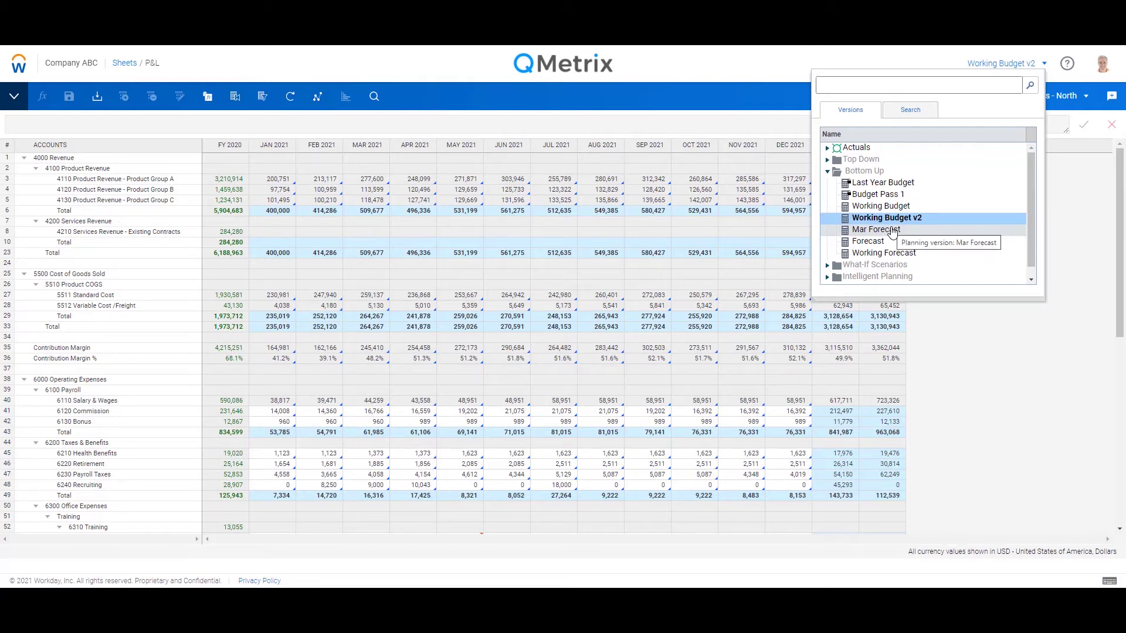
pyautogui.click(509, 257)
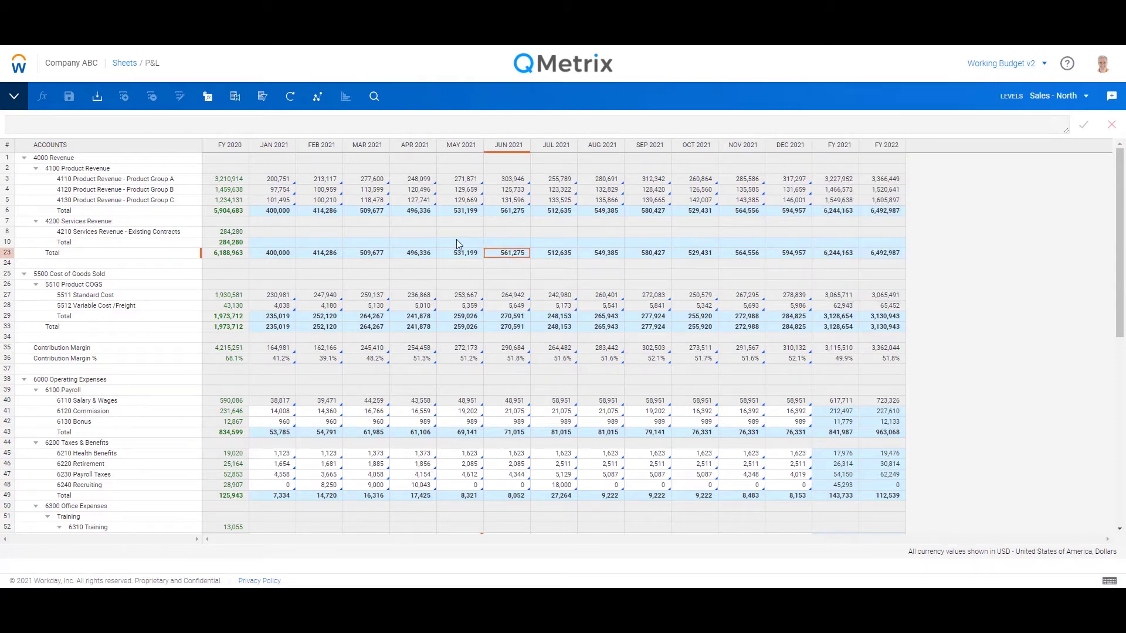
# - Go to Modeling > Versions and Time > Versions from the navigation menu
pyautogui.click(18, 69)
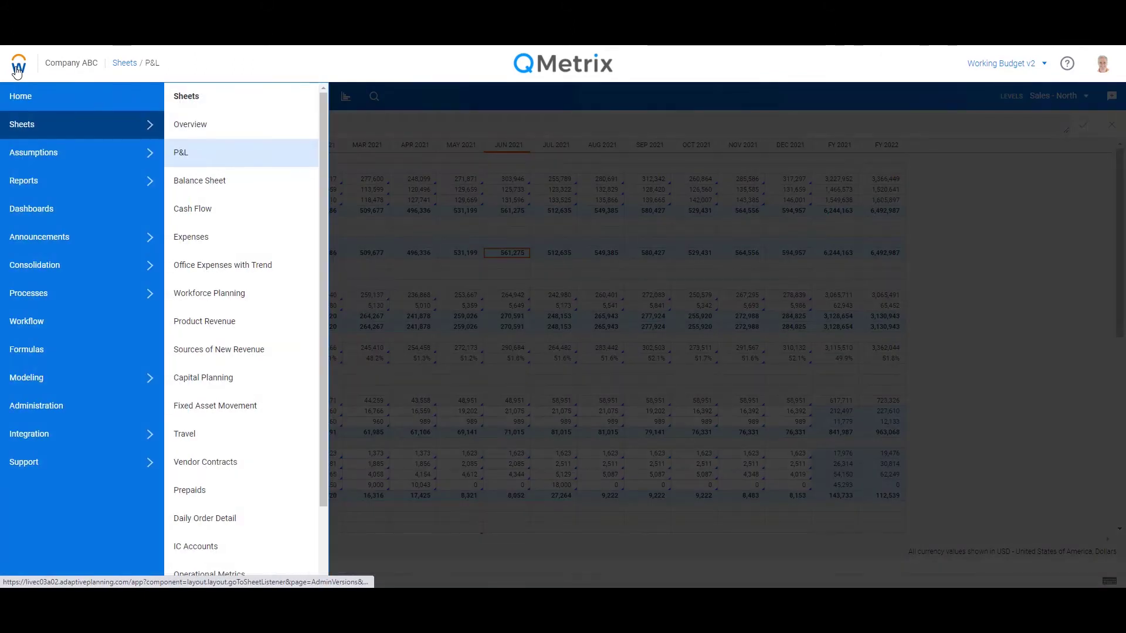
pyautogui.click(59, 387)
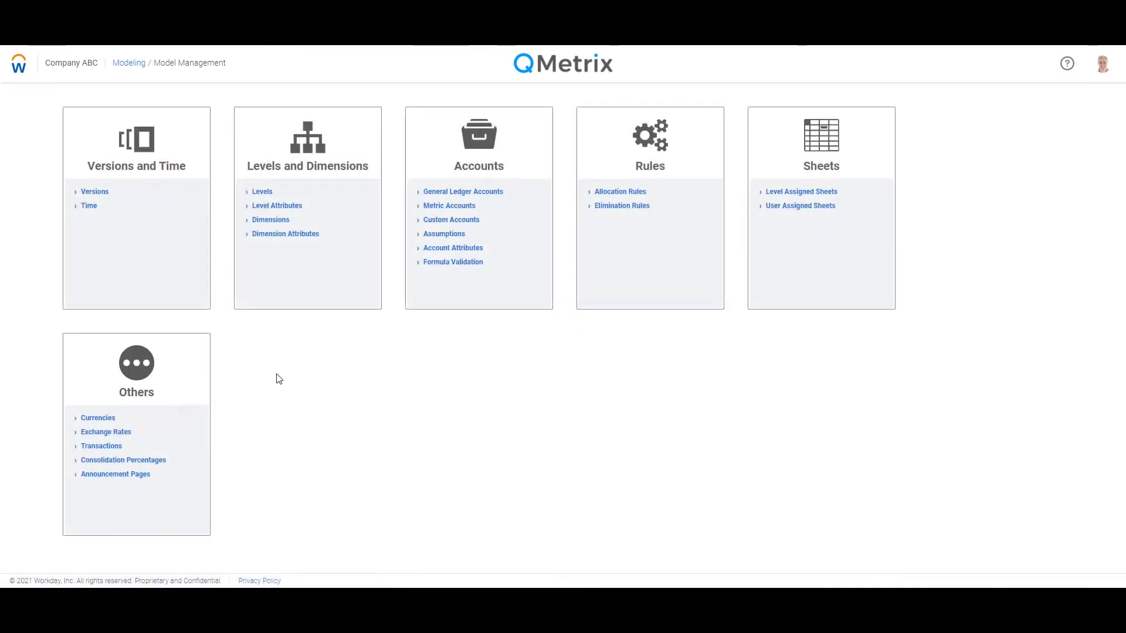
pyautogui.click(92, 194)
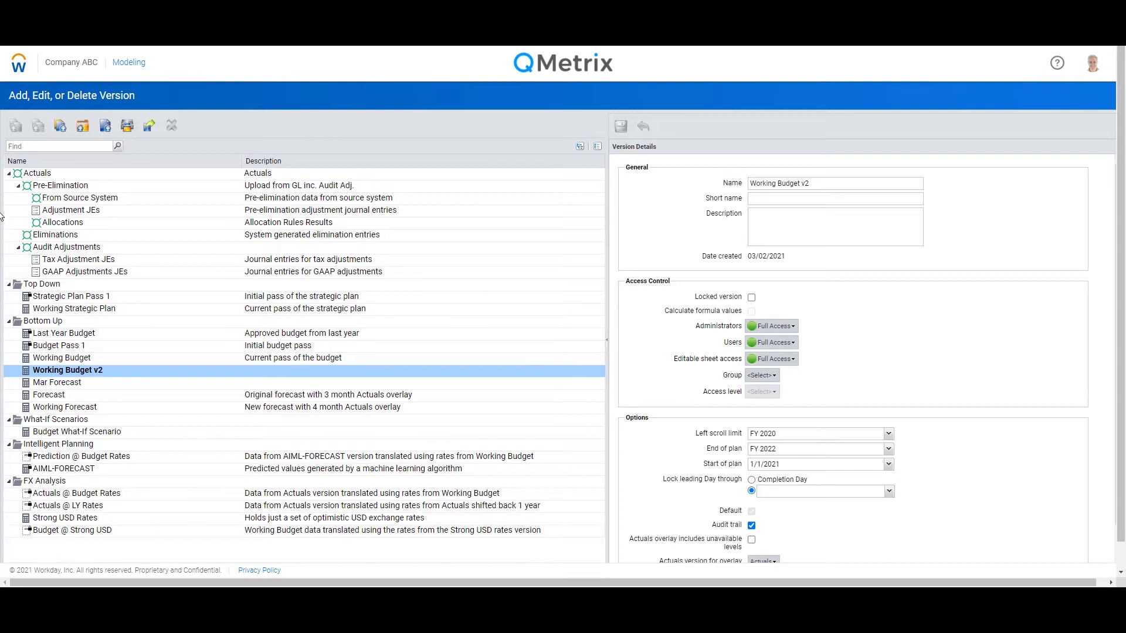
# - Collapse the Actuals group, then collapse and re-expand the Top Down group
pyautogui.click(9, 174)
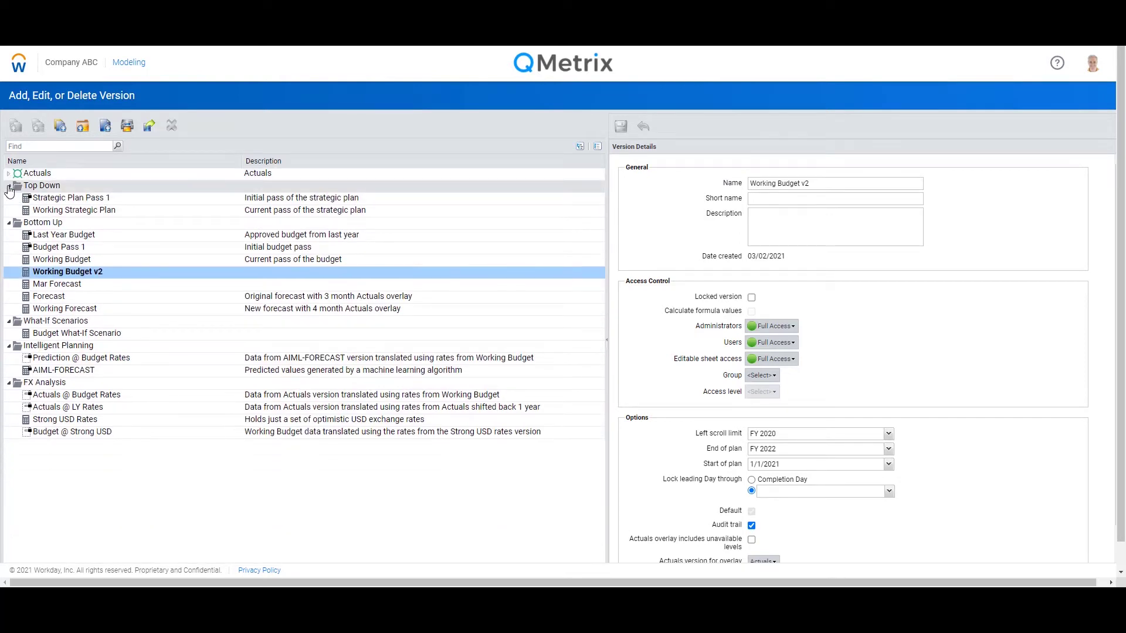
pyautogui.click(9, 187)
pyautogui.click(9, 187)
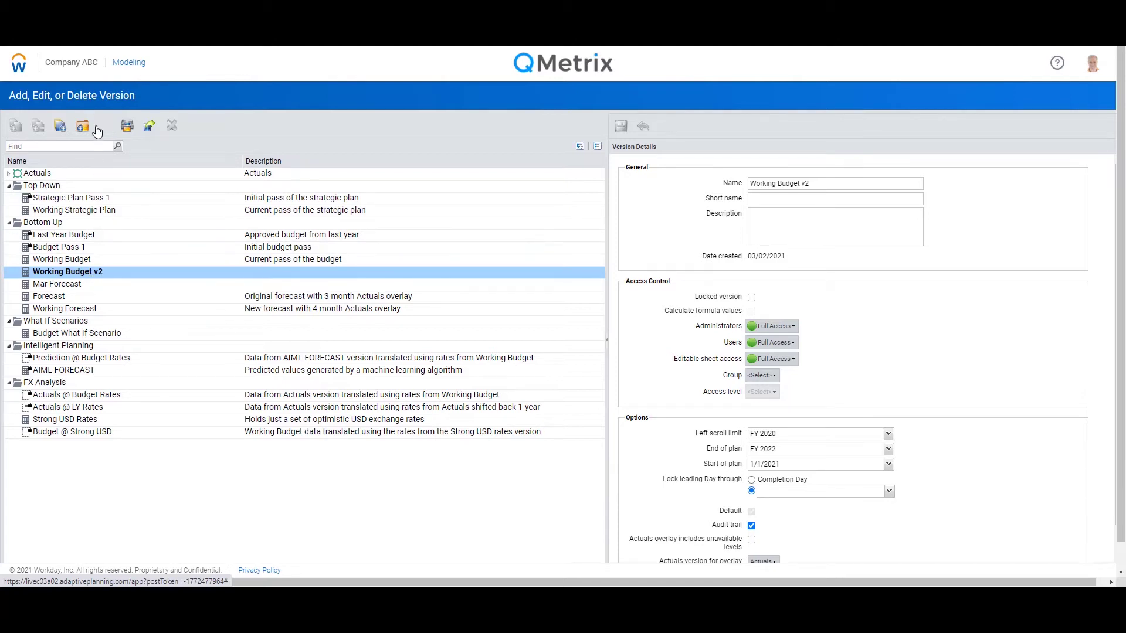
# - Add a version after Working Budget v2 named 'April Forecast', described '3 + 9 Reforecast'
pyautogui.click(106, 127)
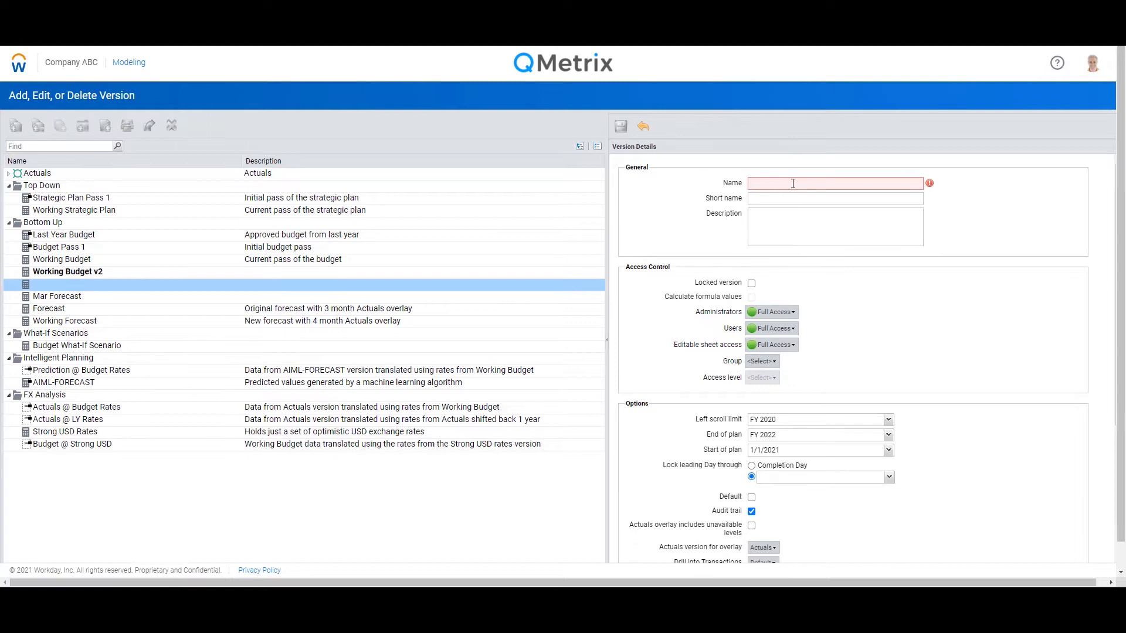
pyautogui.write('April Fo')
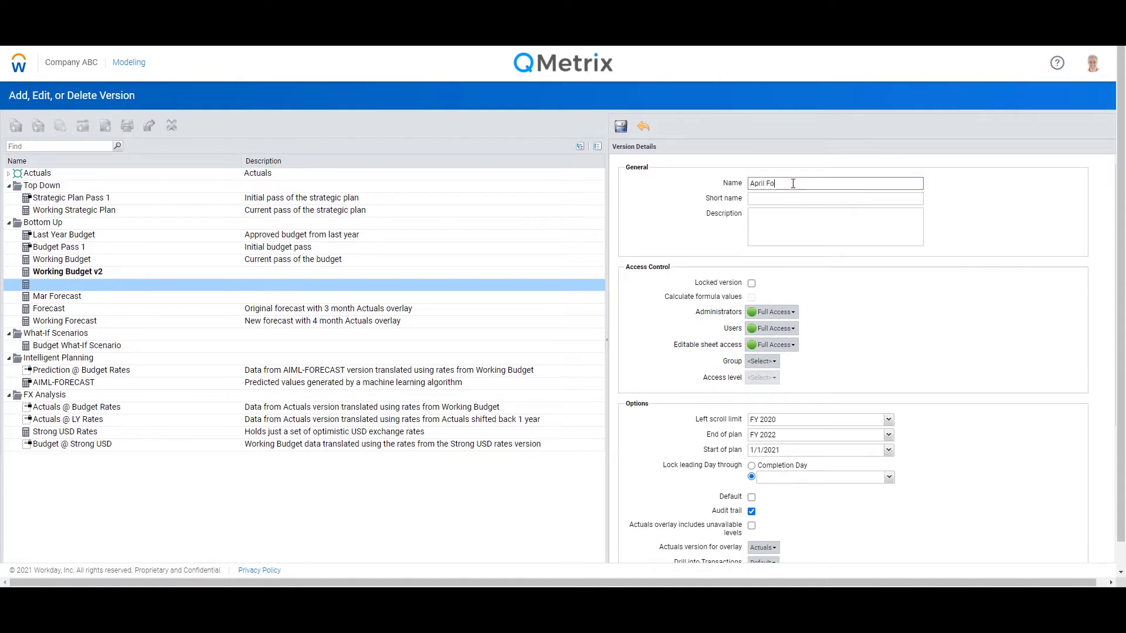
pyautogui.write('recast')
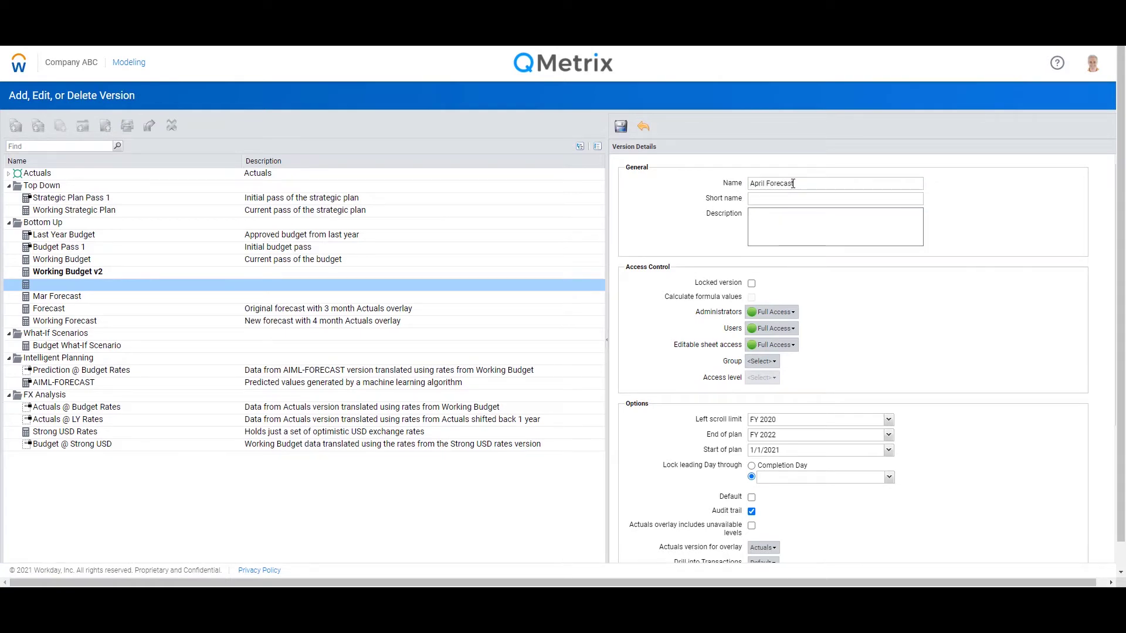
pyautogui.write('3 + 9 Reforecast')
pyautogui.click(1101, 297)
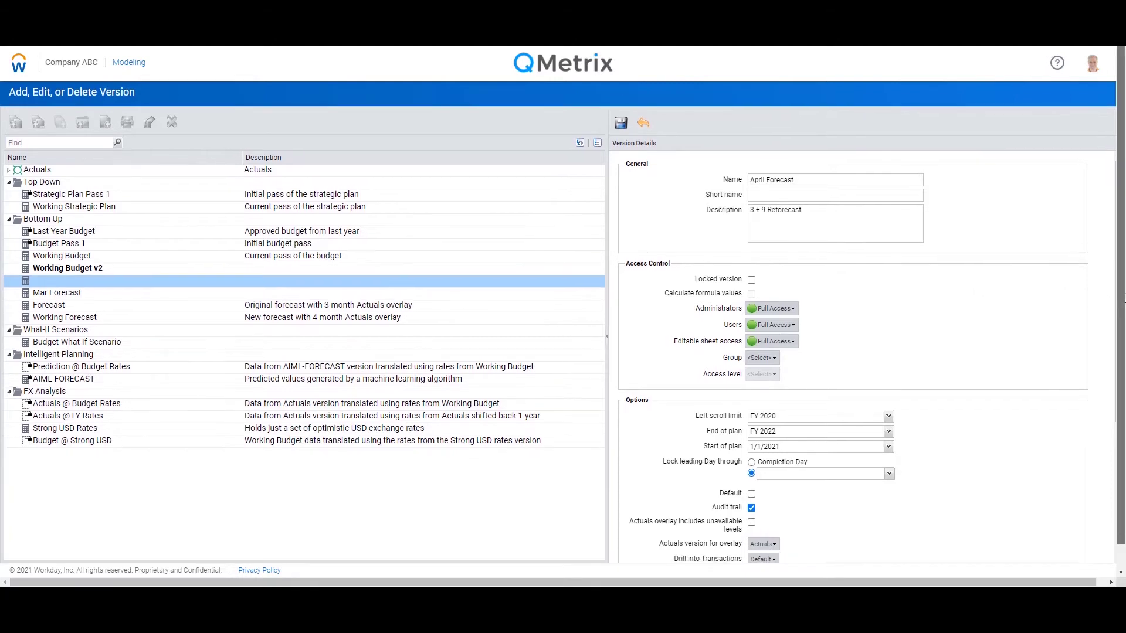
pyautogui.moveTo(1121, 292); pyautogui.dragTo(1123, 326)
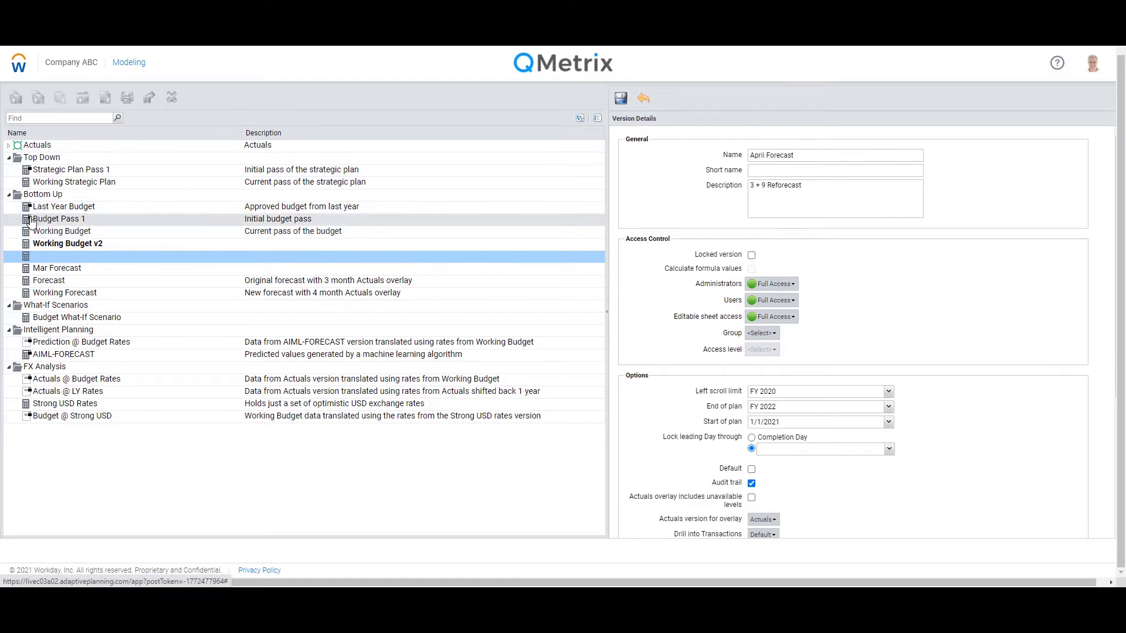
pyautogui.moveTo(32, 216)
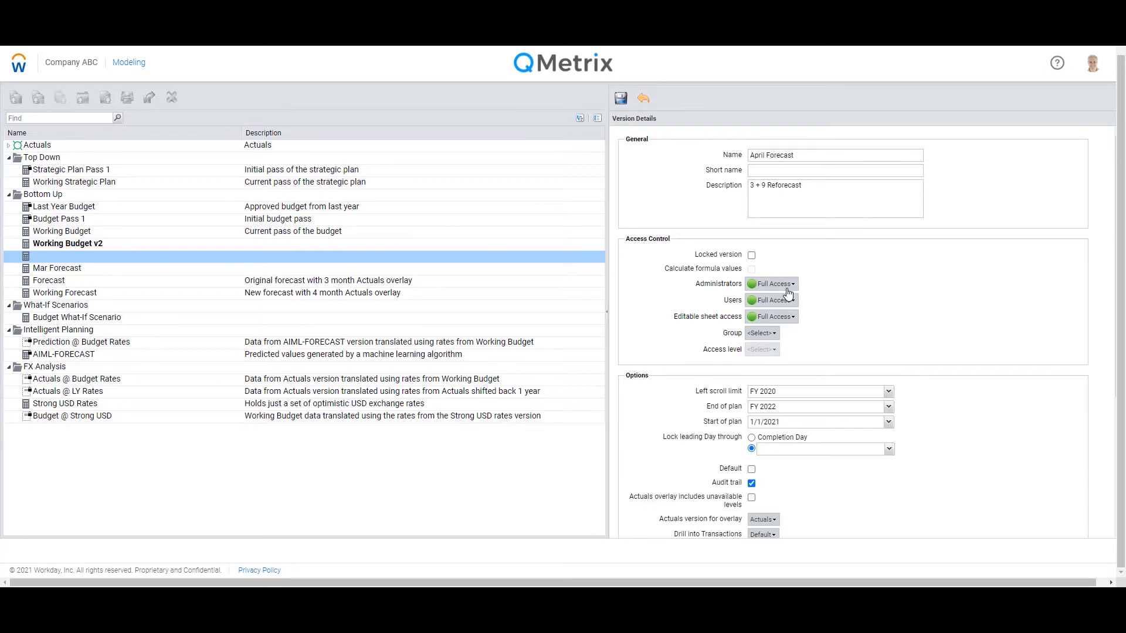
pyautogui.click(786, 306)
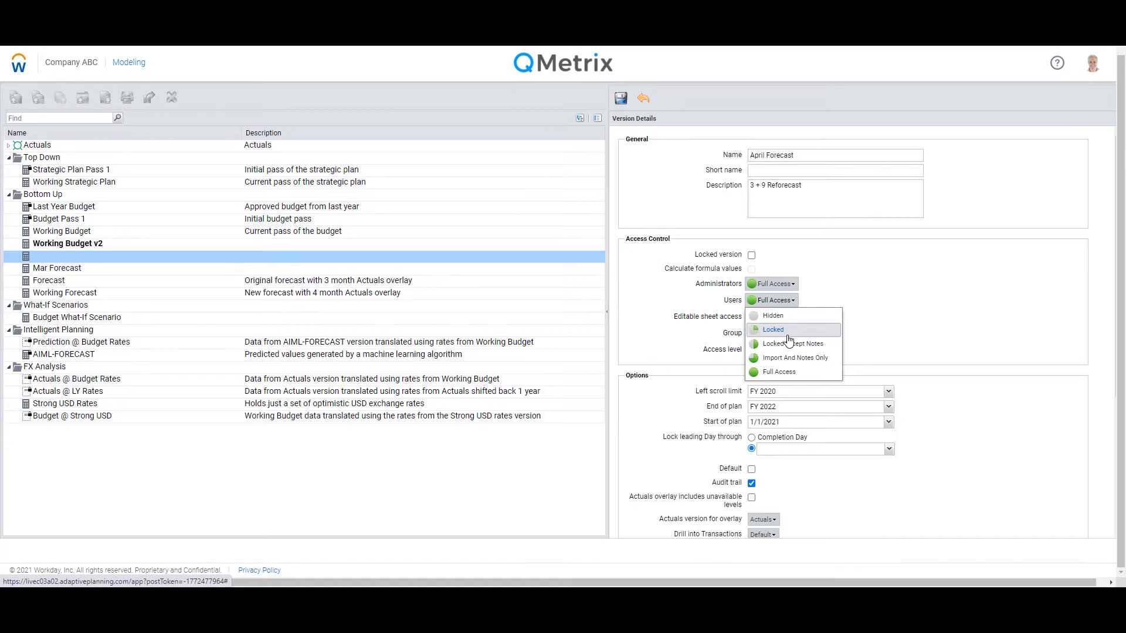
pyautogui.click(1099, 372)
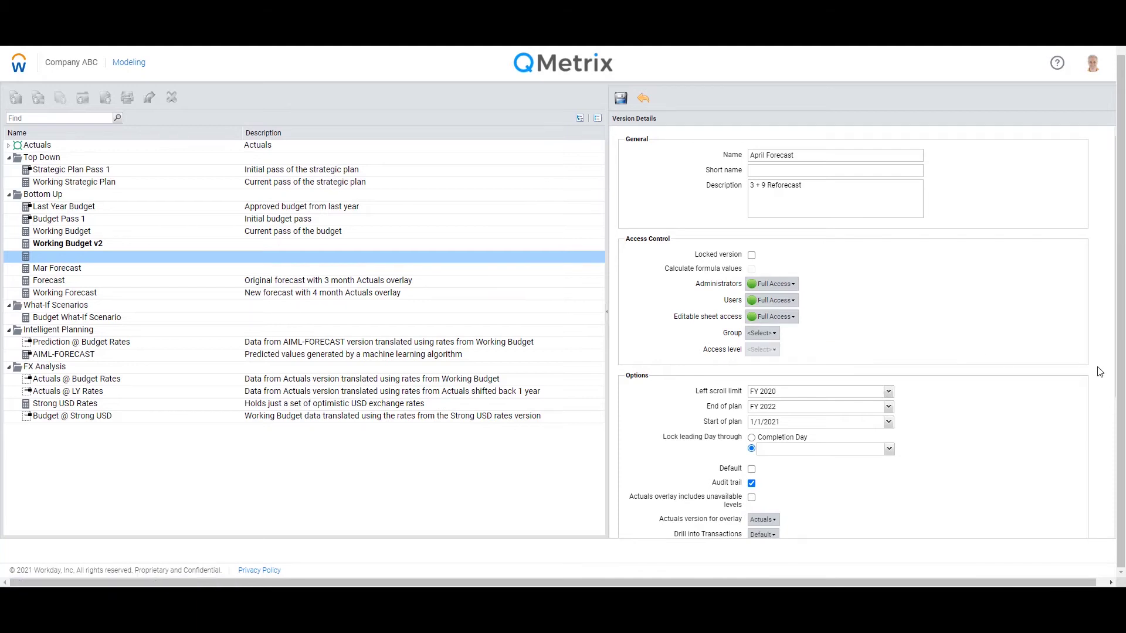
# - Set the plan start to 1/4/2021 under FY 2021 > Q2 2021 > Apr 2021
pyautogui.scroll(-2, 976, 349)
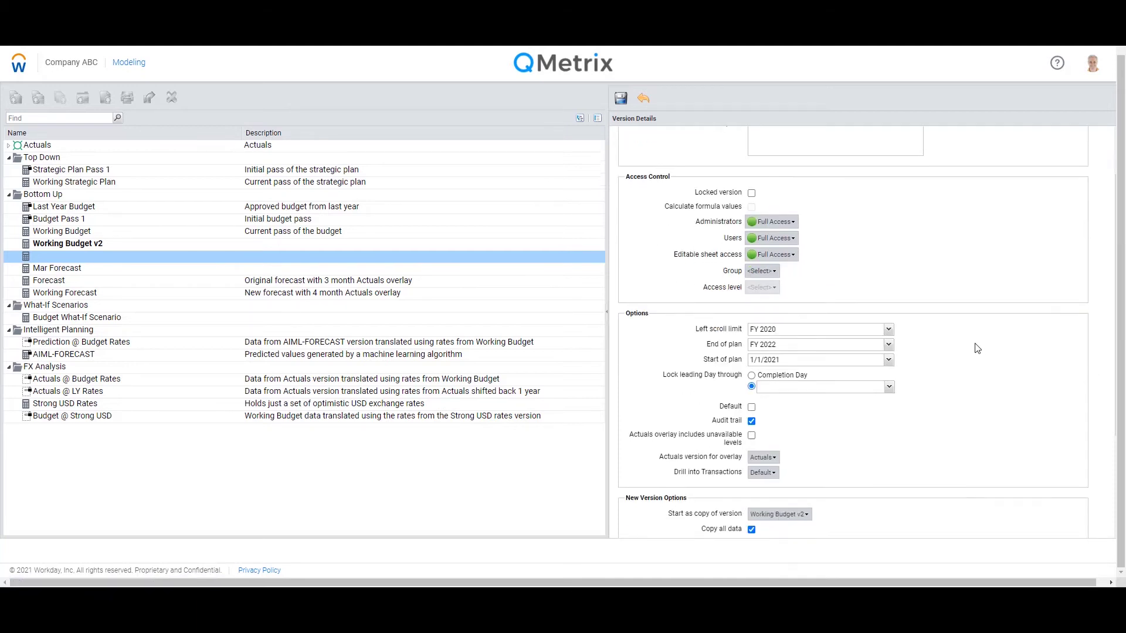
pyautogui.scroll(-4, 976, 348)
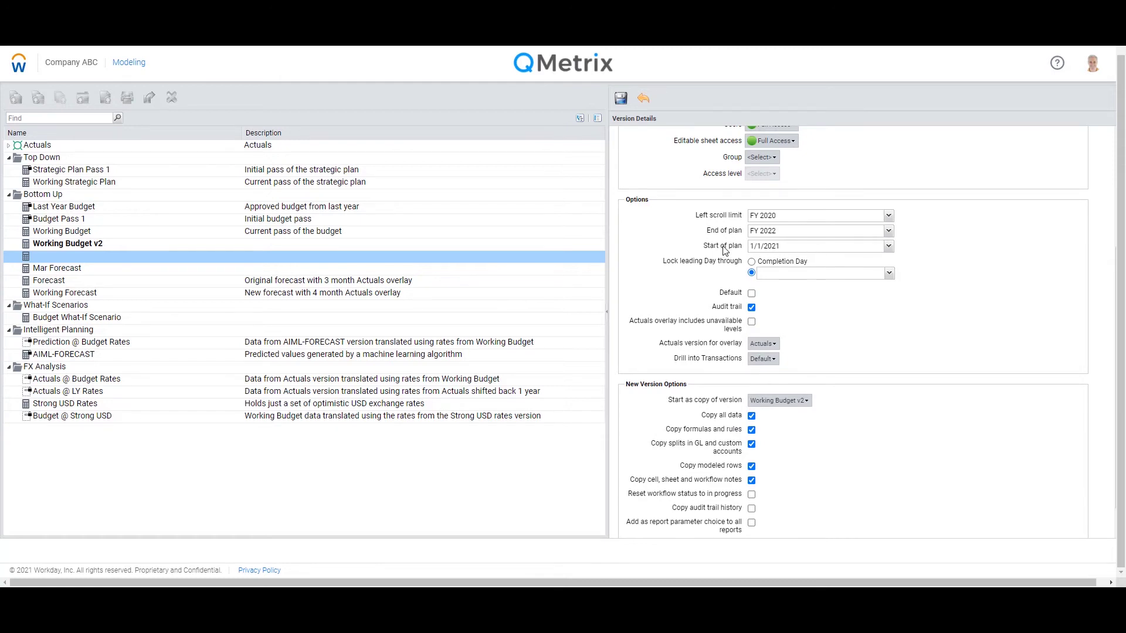
pyautogui.click(760, 246)
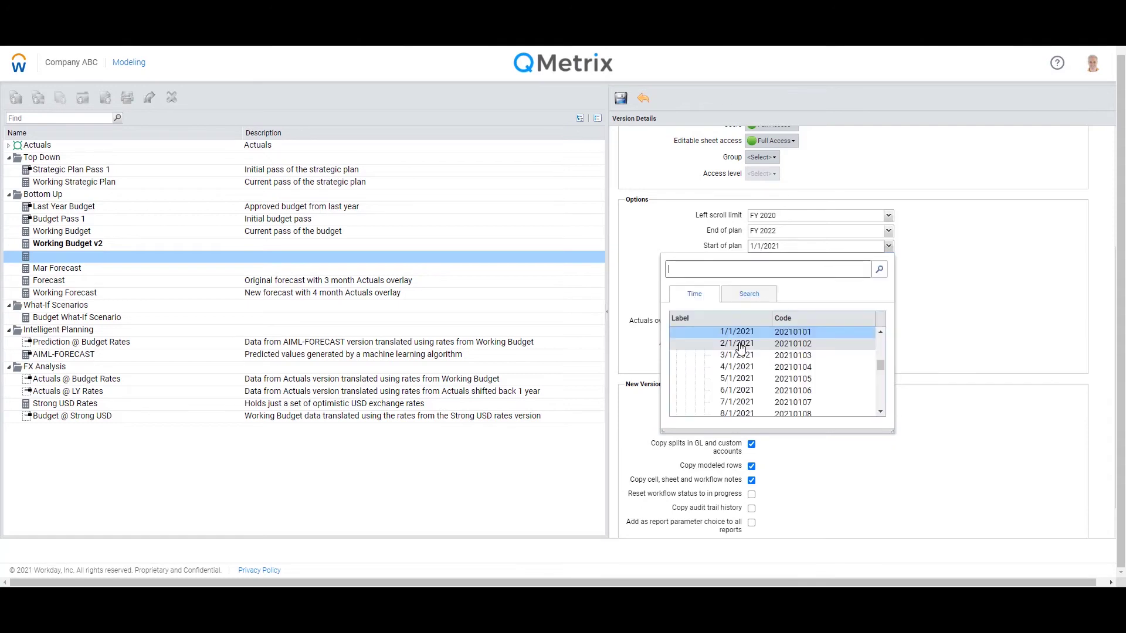
pyautogui.scroll(3, 722, 386)
pyautogui.scroll(-3, 722, 385)
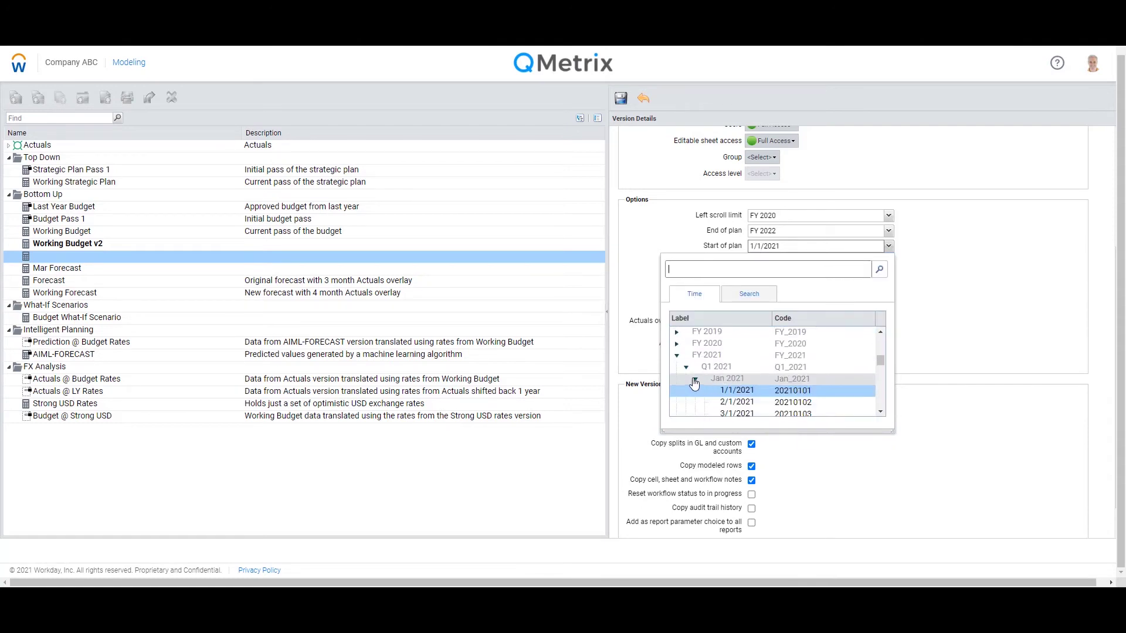
pyautogui.click(687, 368)
pyautogui.scroll(-2, 733, 384)
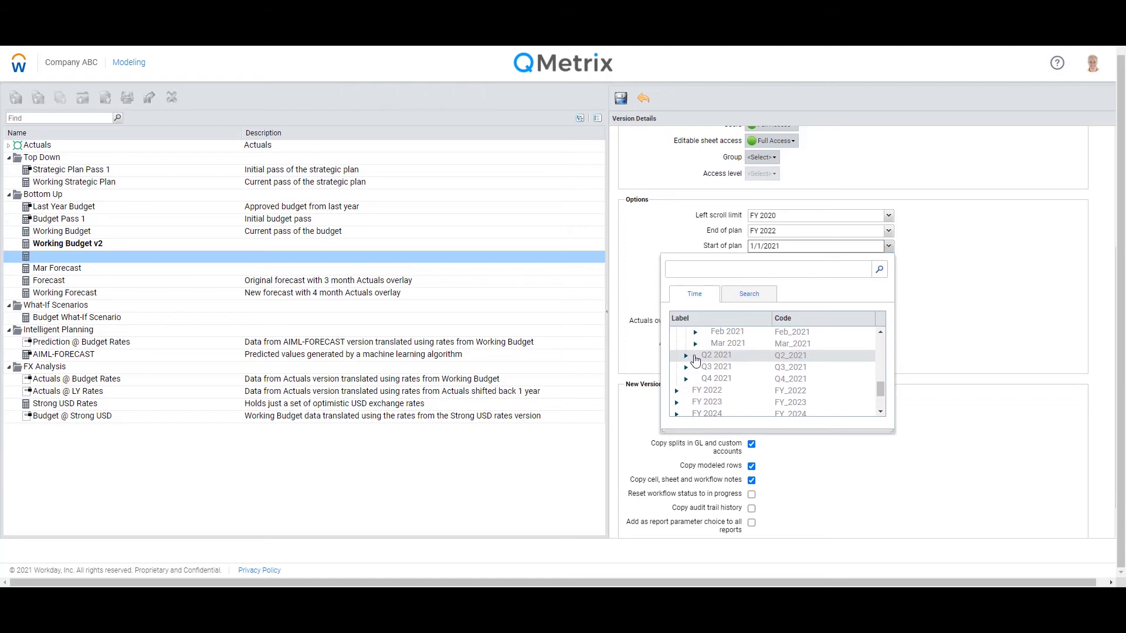
pyautogui.click(686, 355)
pyautogui.click(695, 367)
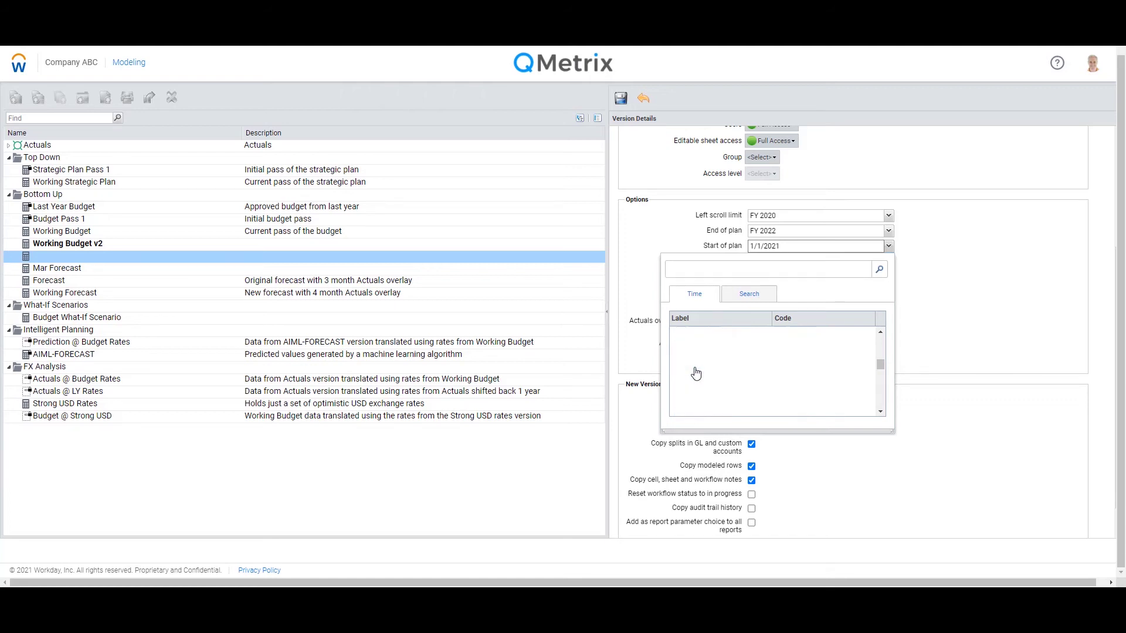
pyautogui.click(727, 379)
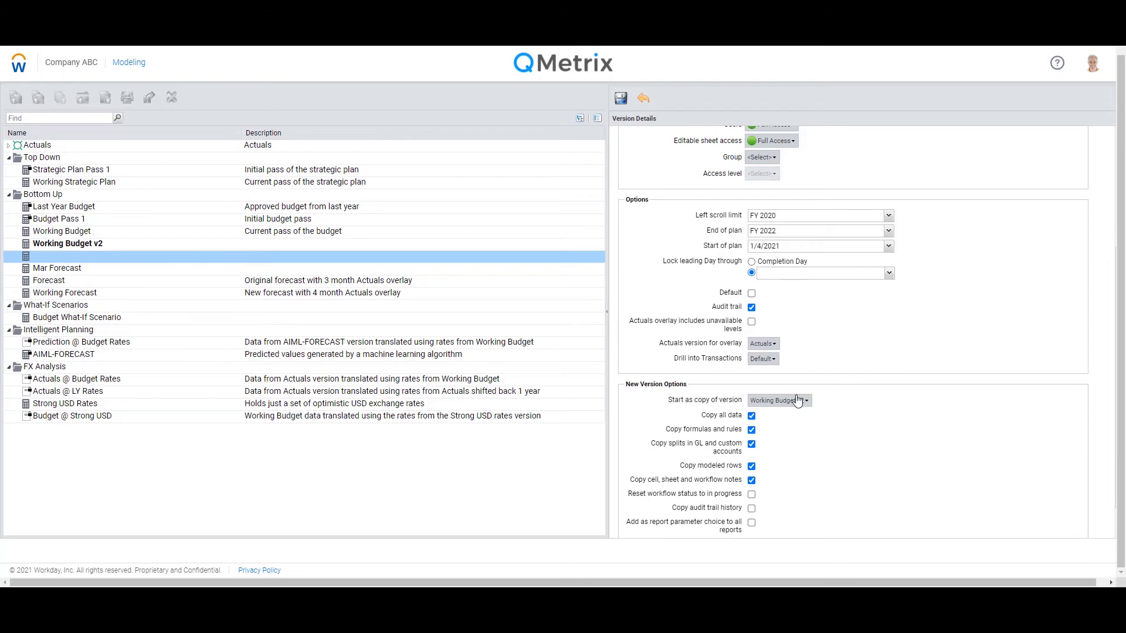
# - Save April Forecast as a copy of Working Budget v2
pyautogui.scroll(-1, 830, 412)
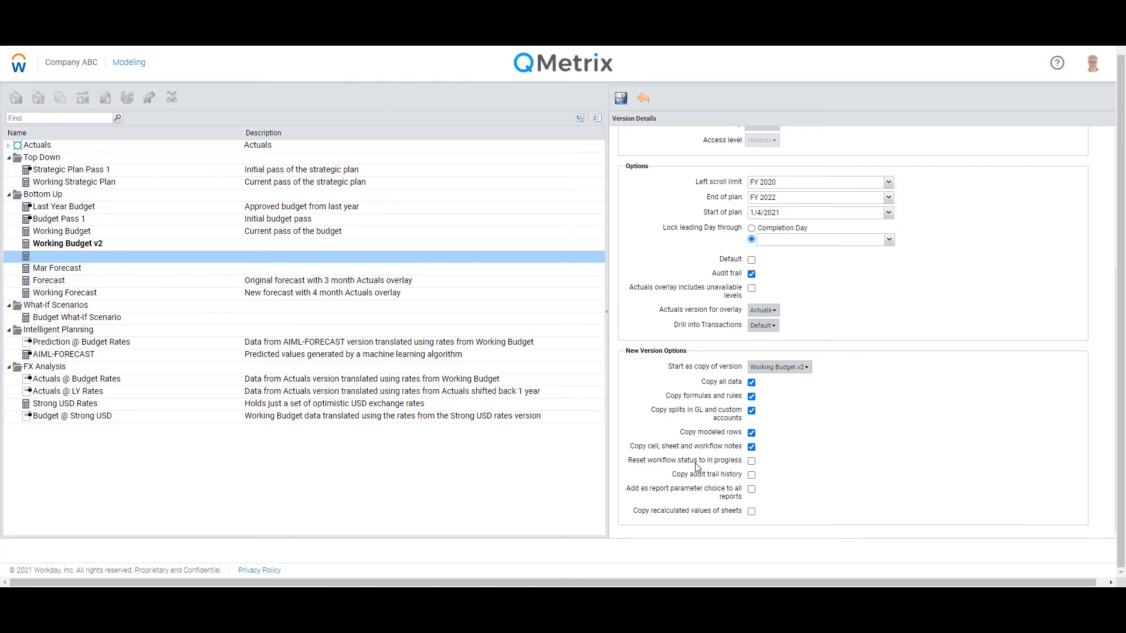
pyautogui.click(622, 100)
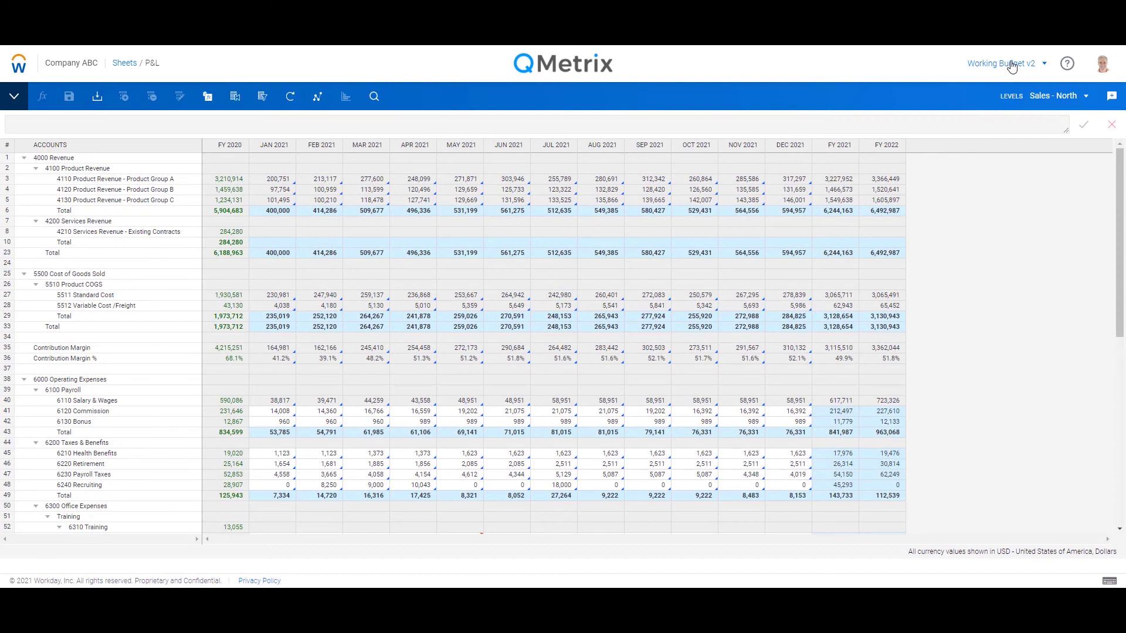
# - Switch the P&L sheet to April Forecast and scroll to view the January–March actuals
pyautogui.click(1011, 70)
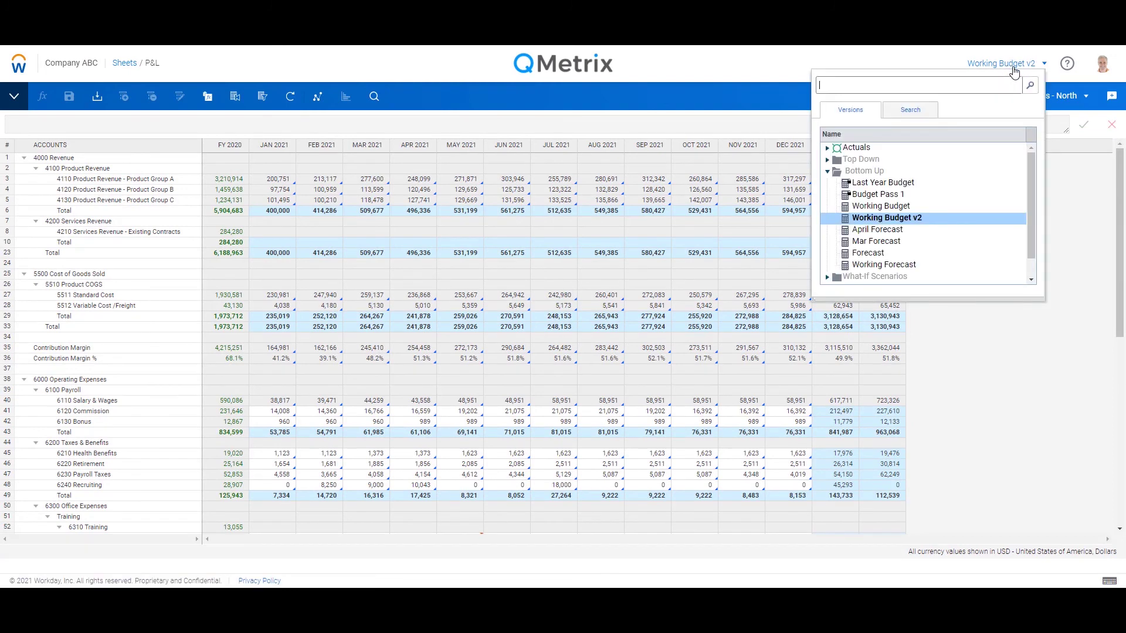
pyautogui.click(877, 229)
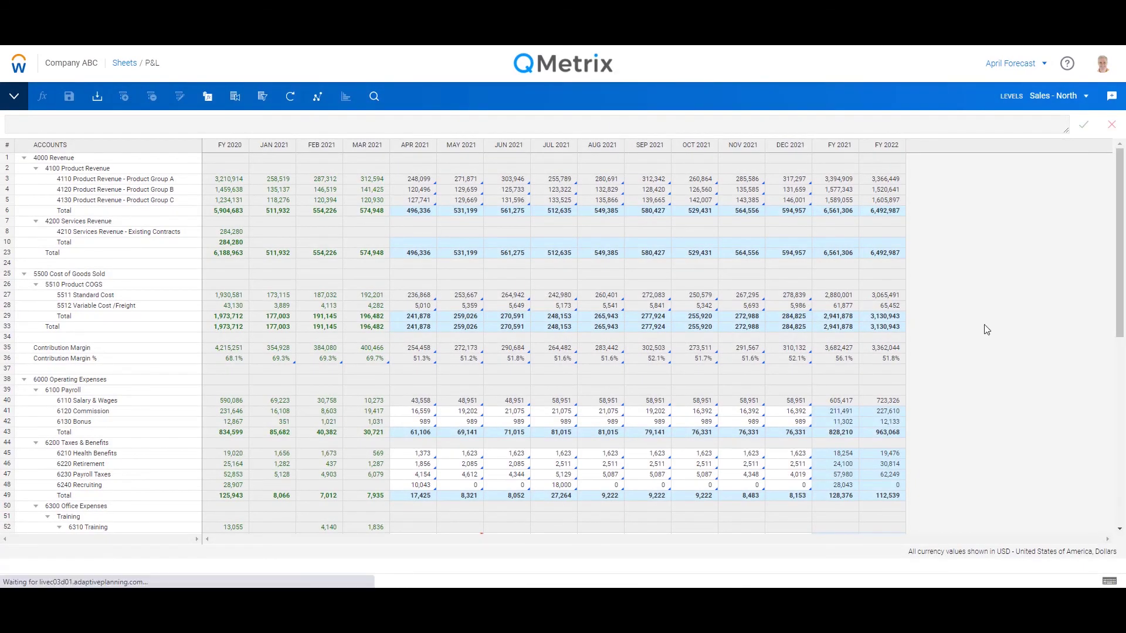
pyautogui.moveTo(1120, 302); pyautogui.dragTo(1120, 321)
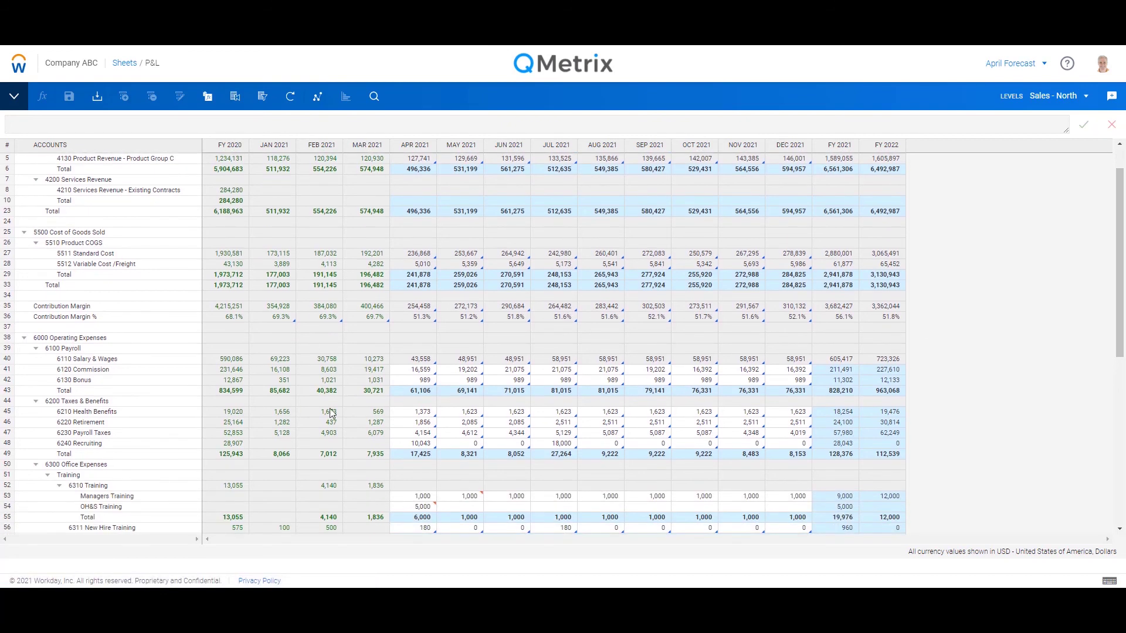